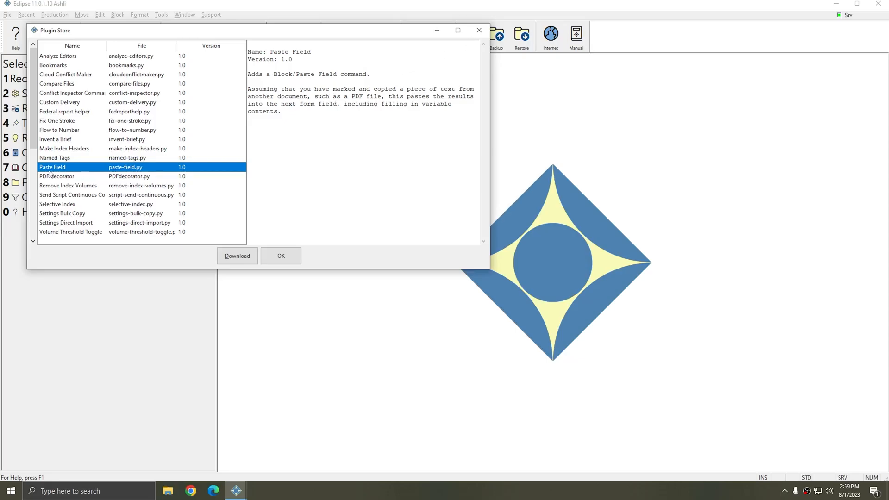
Step: Download the Paste Field plugin from the plugin store and enable it in the plugin manager
click(238, 258)
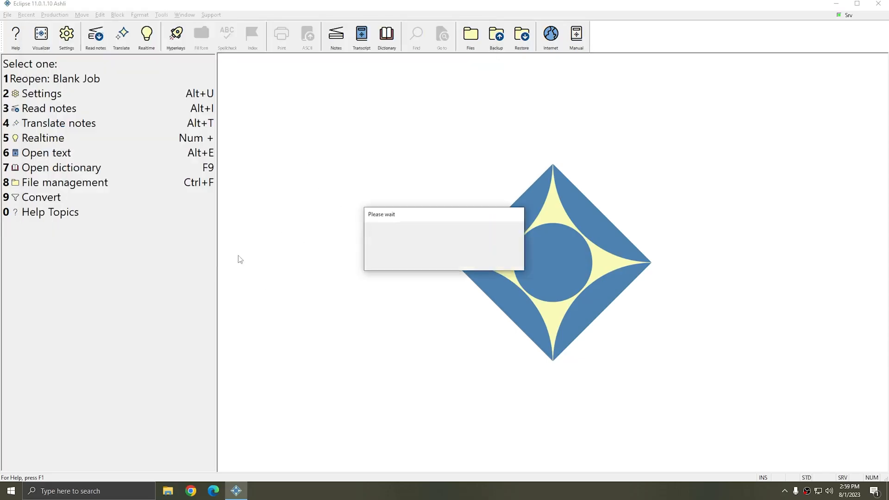
click(447, 253)
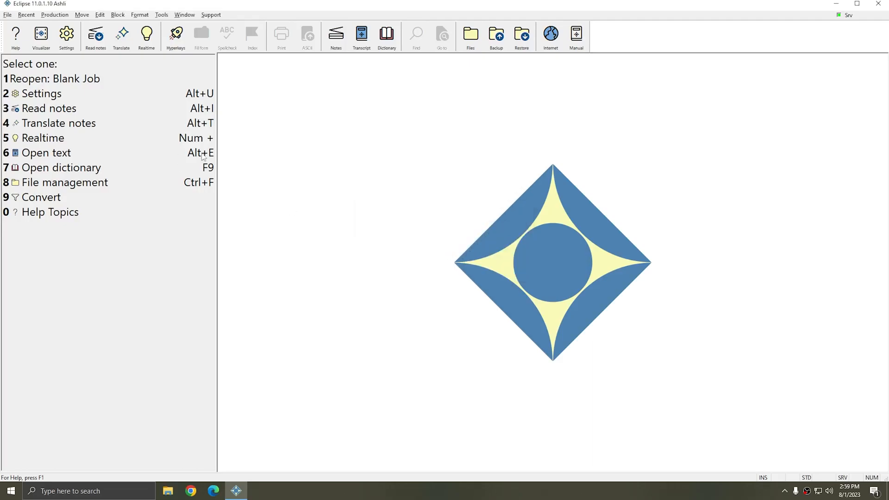
click(213, 16)
mouse_move(297, 193)
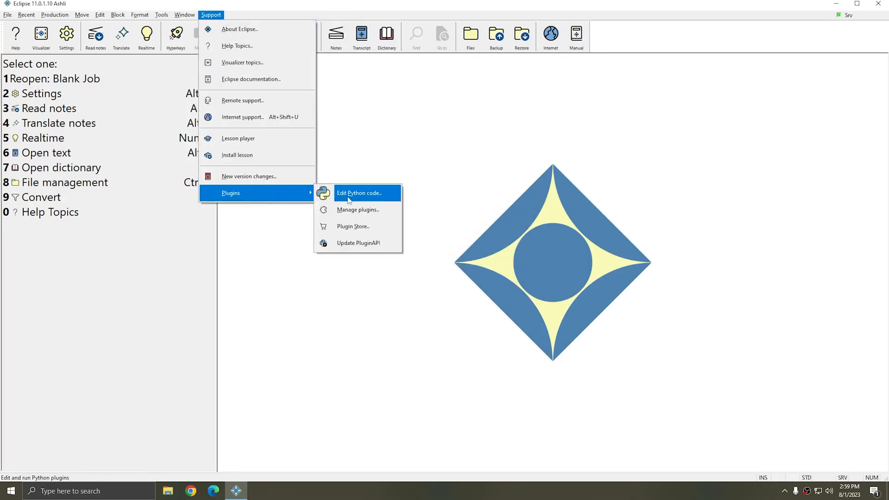
click(350, 210)
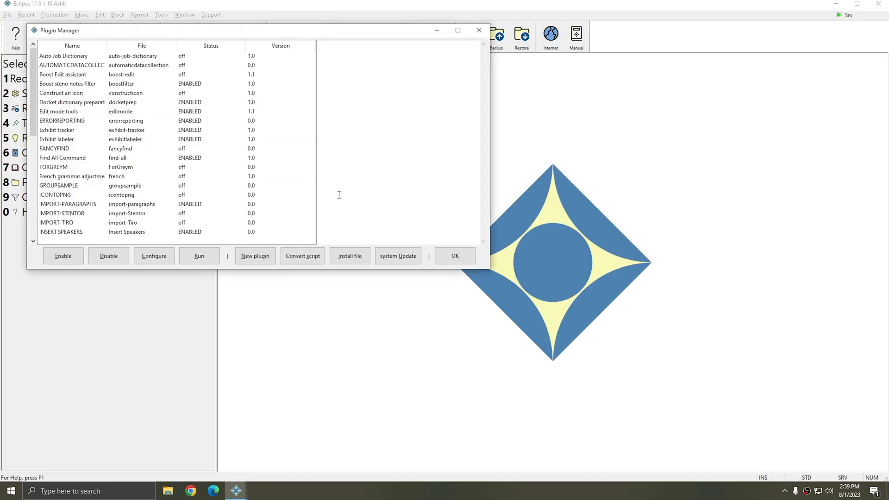
scroll(74, 181, down, 4)
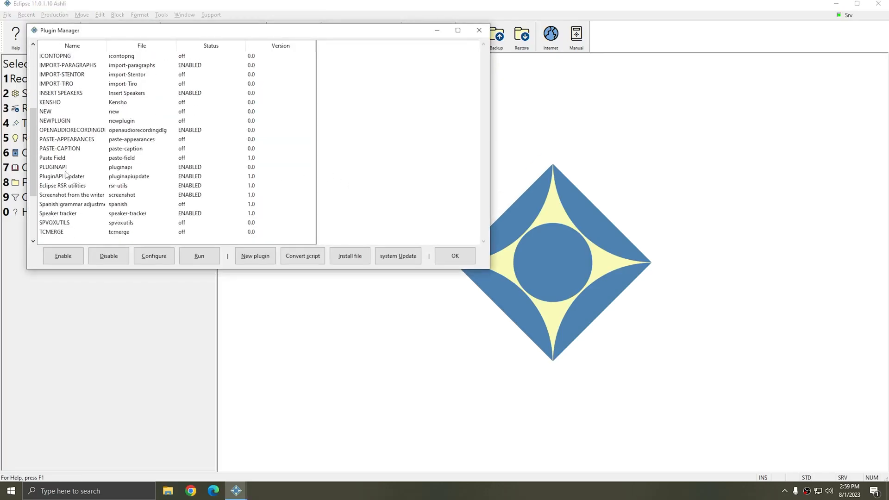
click(53, 158)
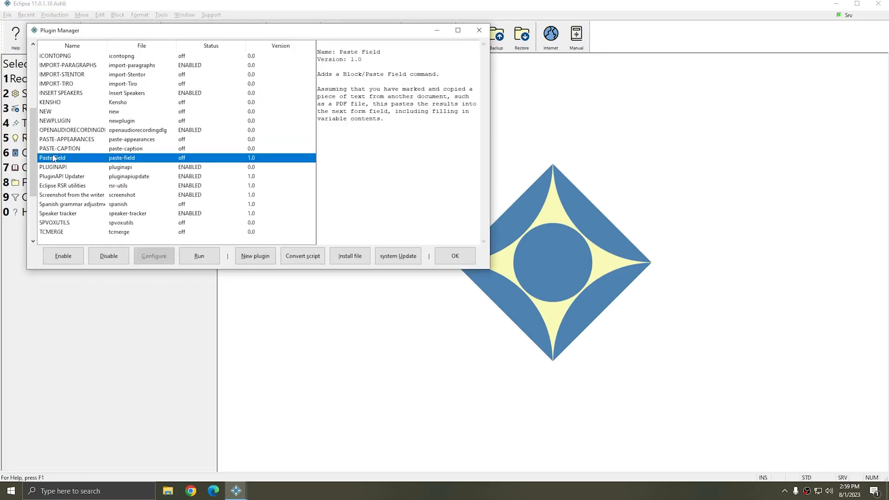
click(58, 261)
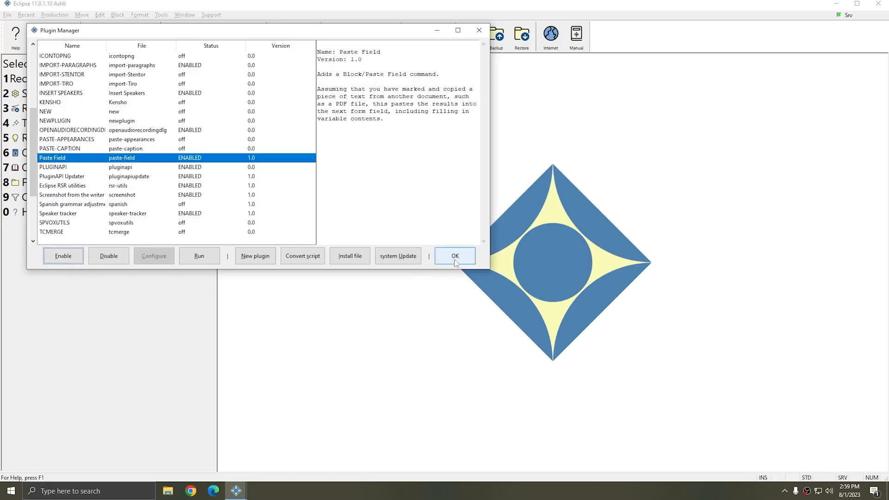
click(454, 261)
click(426, 249)
Step: Look over the list of field values in the untitled Notepad document and return to Eclipse
key(ctrl+a)
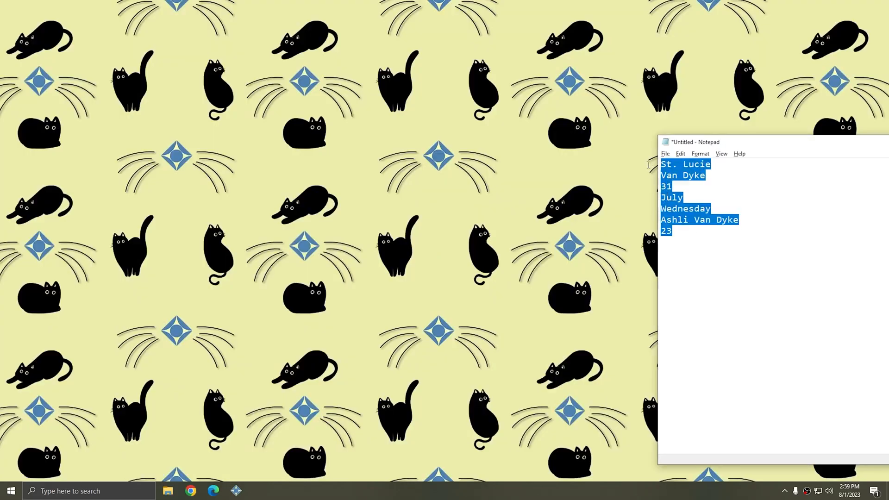
click(738, 262)
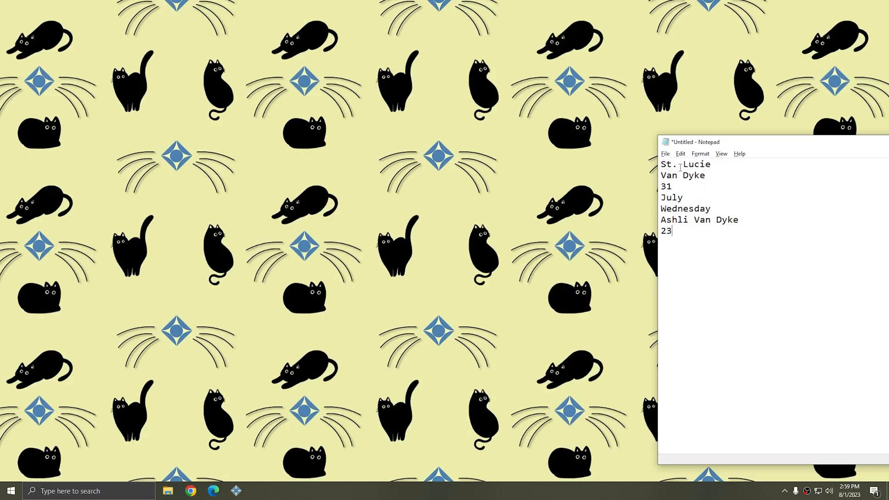
drag(741, 168, 636, 169)
click(737, 168)
click(238, 492)
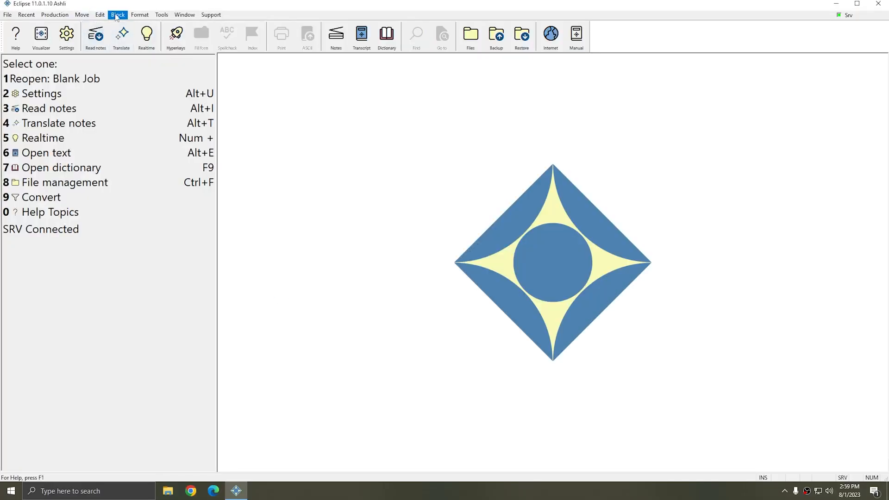
Step: Locate the Paste Field command among the block commands and reopen the Blank Job document
click(118, 14)
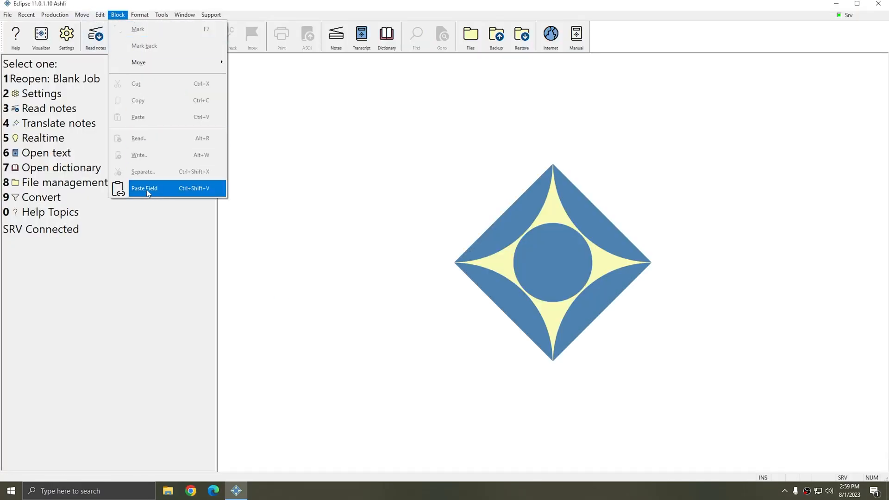
click(429, 205)
key(alt)
key(alt)
click(86, 83)
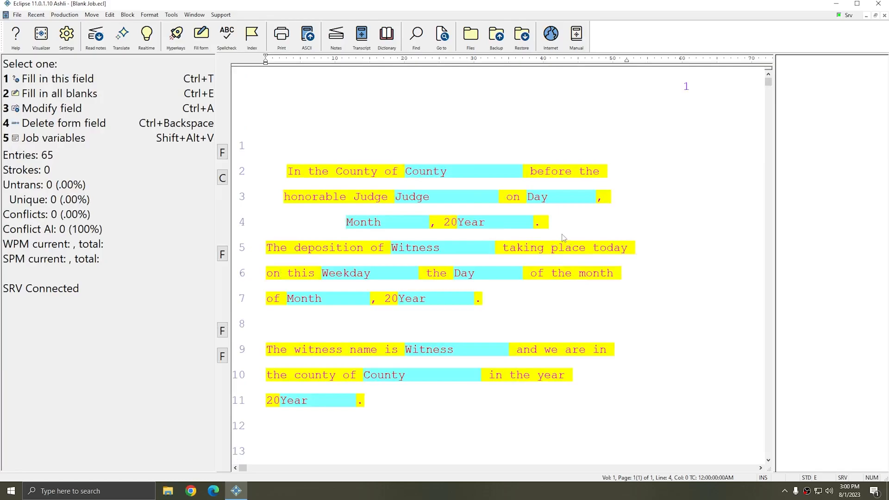
Step: Examine the properties of the County, Judge, Day and Month form fields in the opening paragraph
right_click(465, 172)
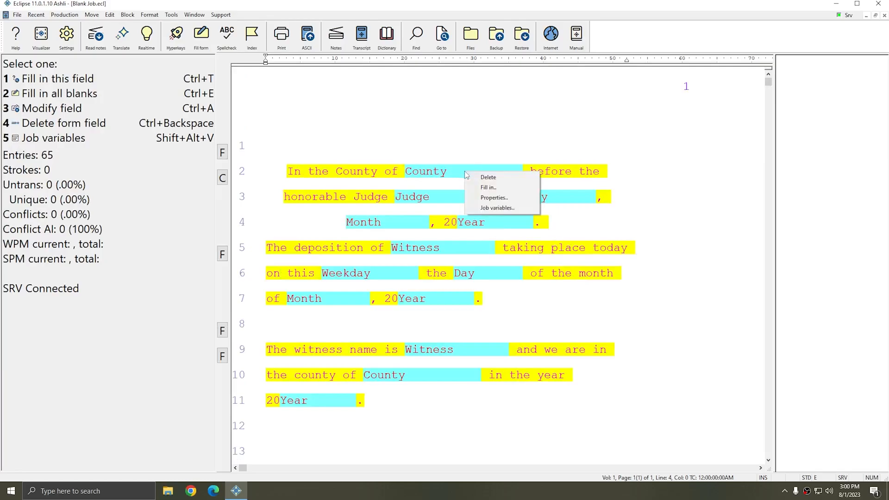
click(507, 198)
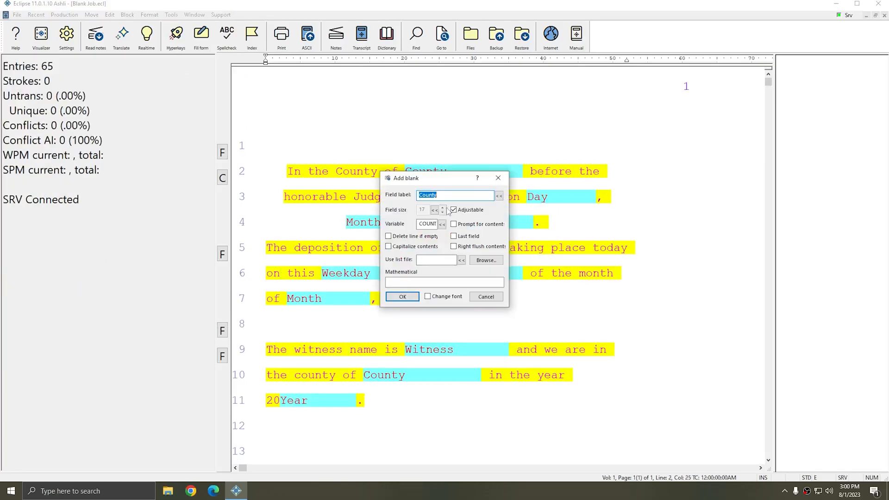
key(Escape)
right_click(452, 198)
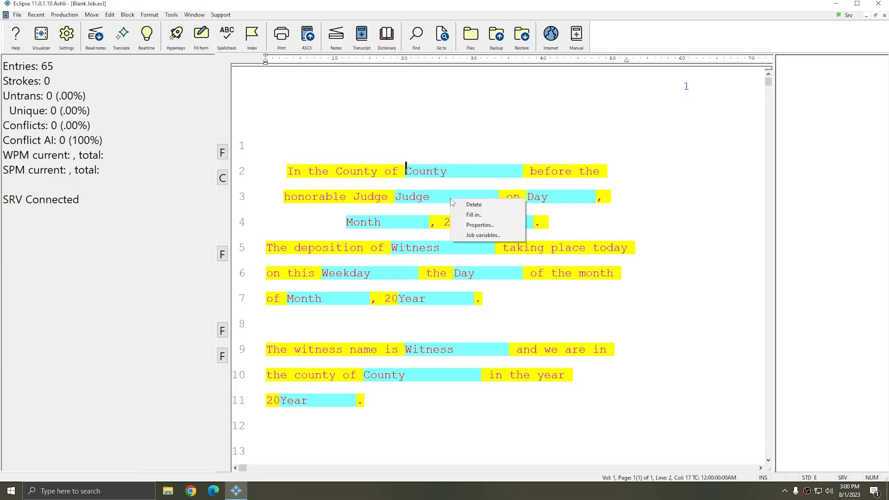
click(492, 225)
key(Escape)
right_click(569, 198)
click(586, 225)
key(Escape)
right_click(397, 226)
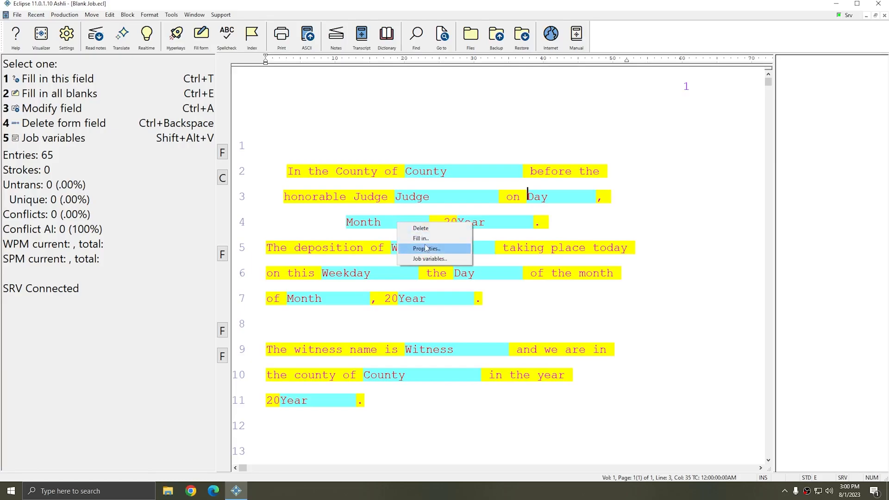
click(428, 250)
key(Escape)
right_click(492, 215)
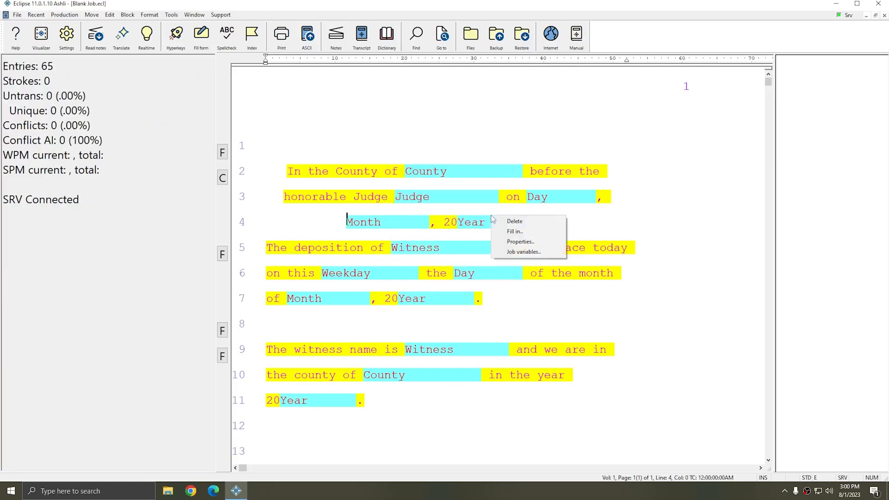
right_click(481, 225)
click(344, 170)
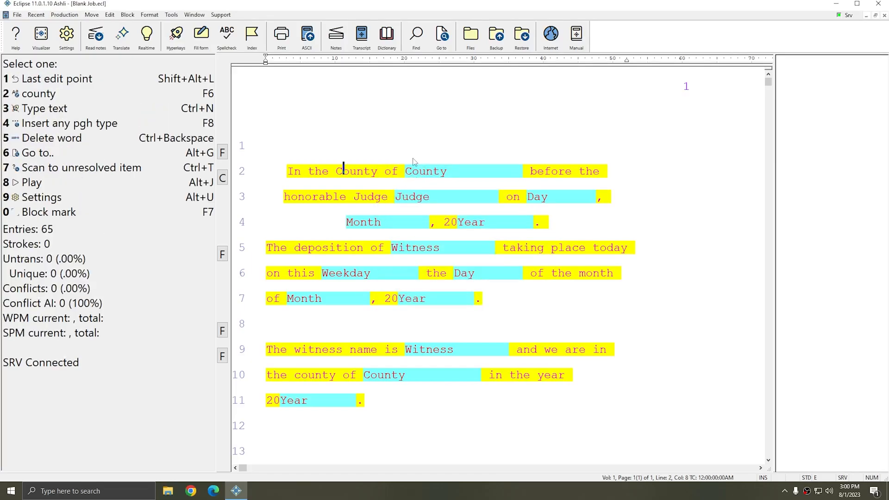
Step: Add a standard keyboard definition in the user's edit settings for the Paste next field command
key(alt+u)
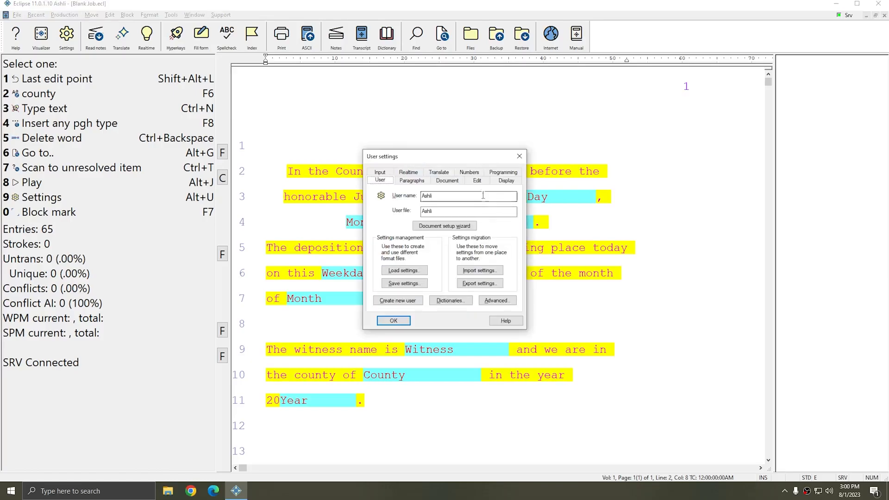
click(477, 181)
click(399, 192)
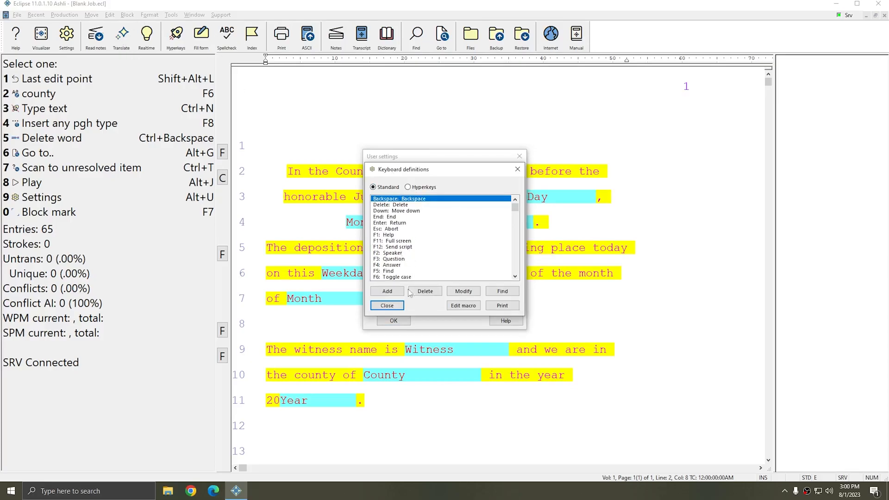
click(387, 292)
click(458, 238)
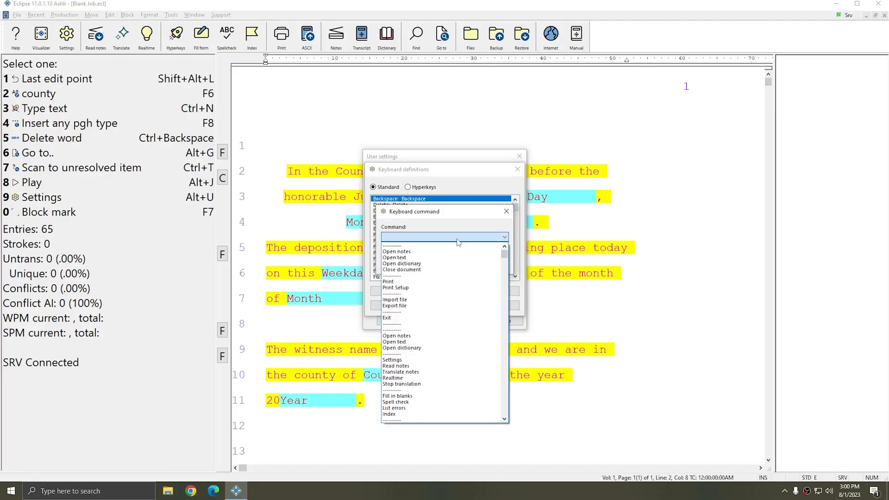
key(p)
key(p)
key(p)
key(p)
key(p)
key(p)
key(p)
key(p)
key(p)
key(p)
key(p)
key(p)
key(p)
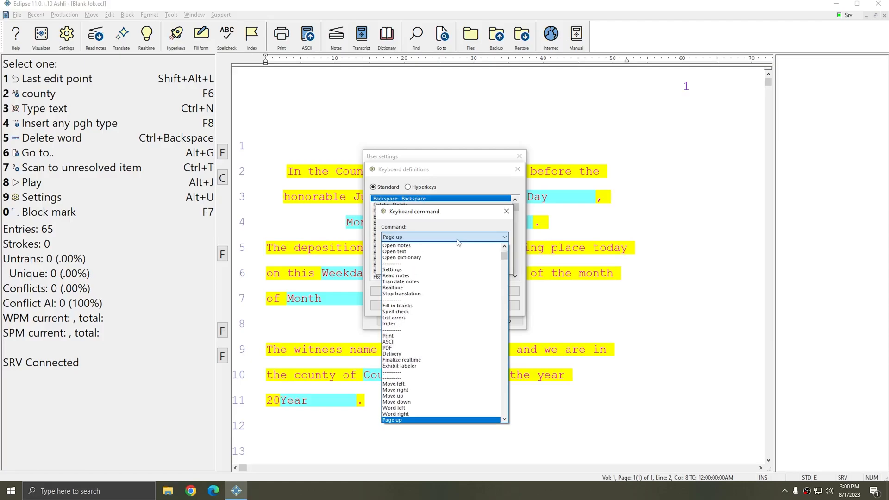
key(p)
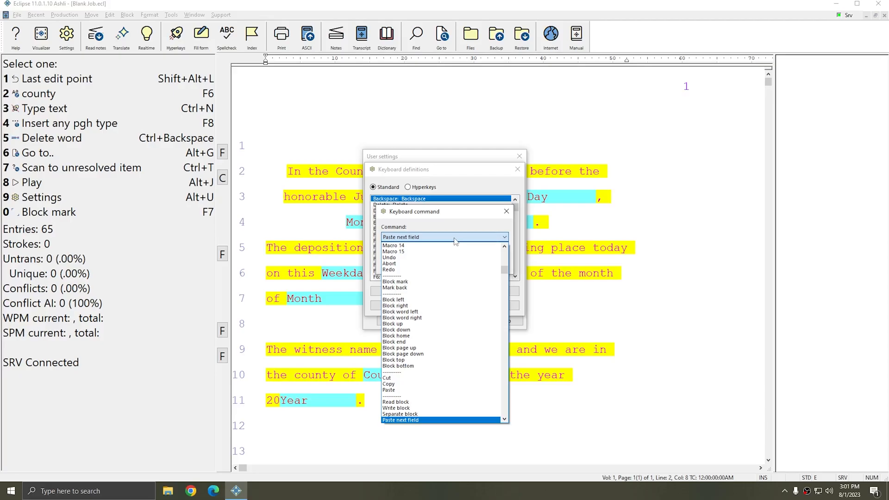
click(455, 239)
Step: Assign the keystroke Ctrl+Shift+V to the new keyboard definition and save the settings
click(423, 264)
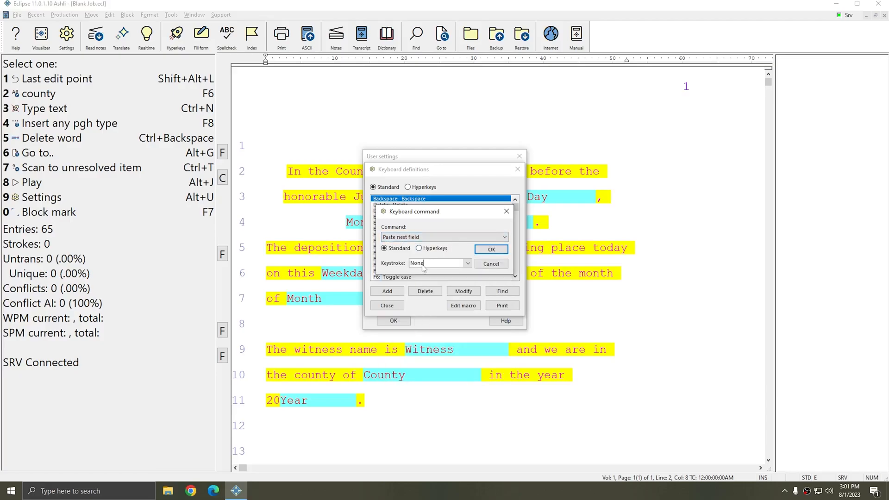
key(ctrl+shift+v)
click(491, 250)
click(425, 249)
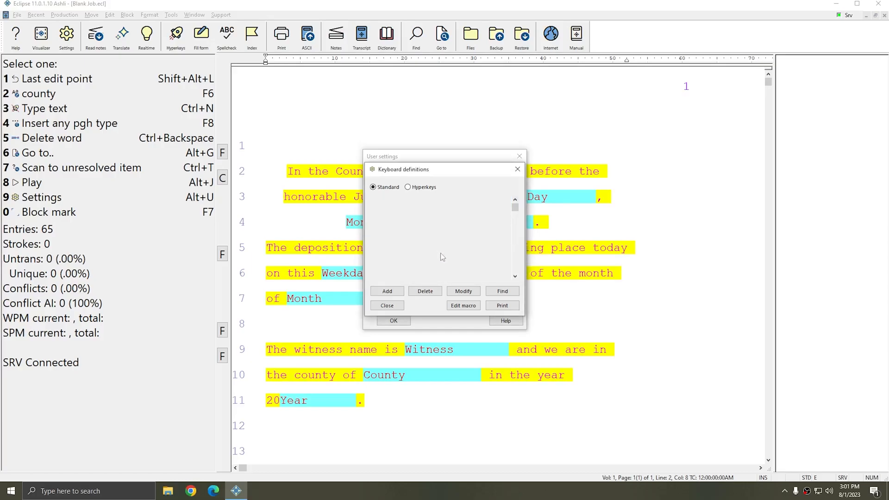
click(387, 306)
click(399, 322)
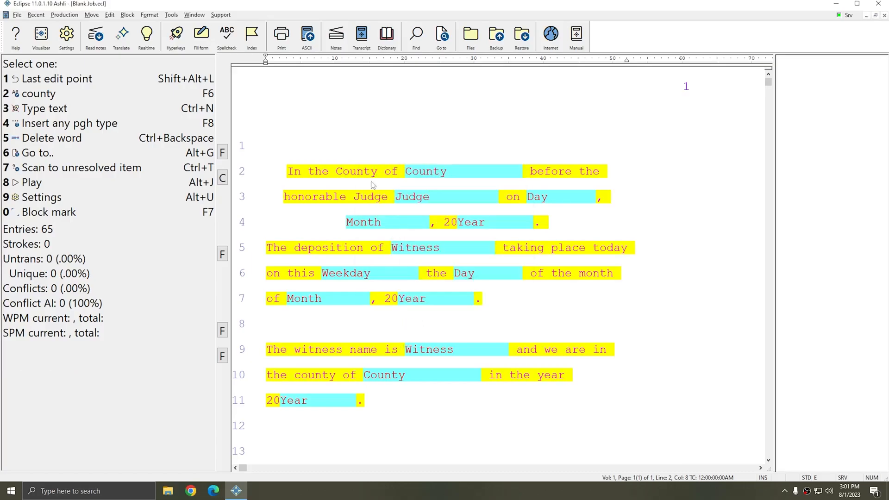
Step: Copy "St. Lucie" from Notepad and paste it into the County form field before the honorable judge text
click(333, 172)
key(alt+Tab)
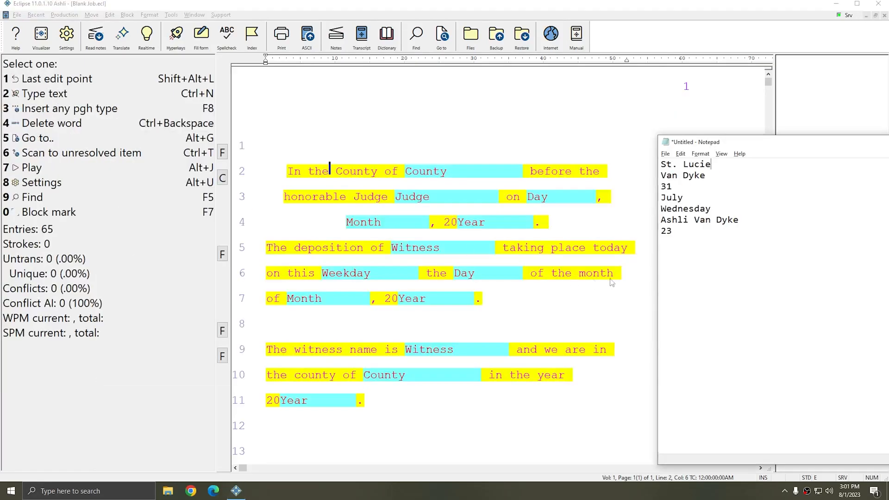
key(shift+Home)
key(ctrl+c)
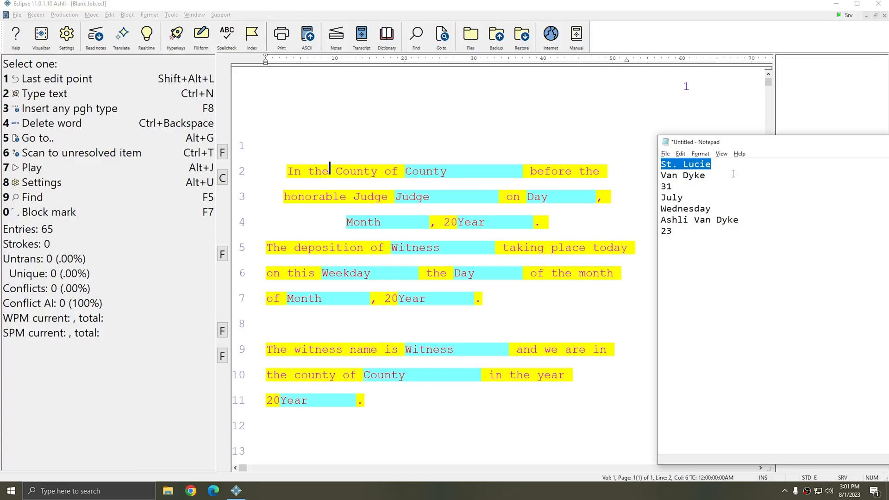
click(330, 171)
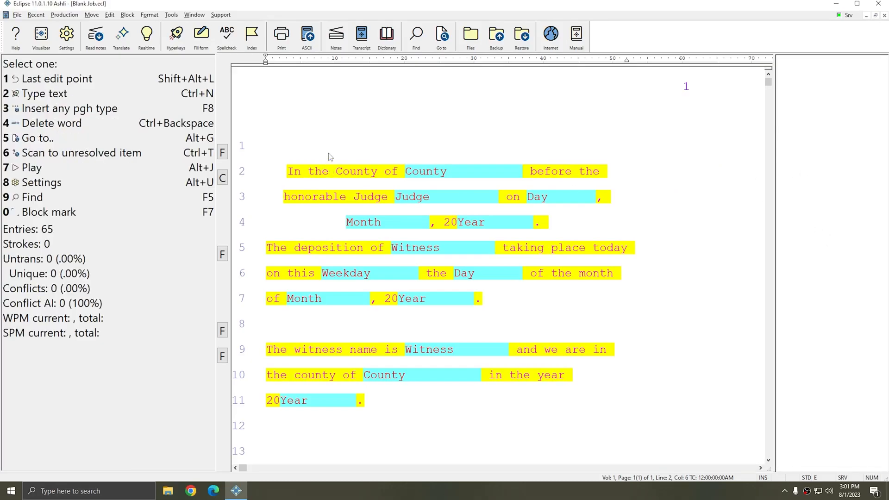
key(ctrl+v)
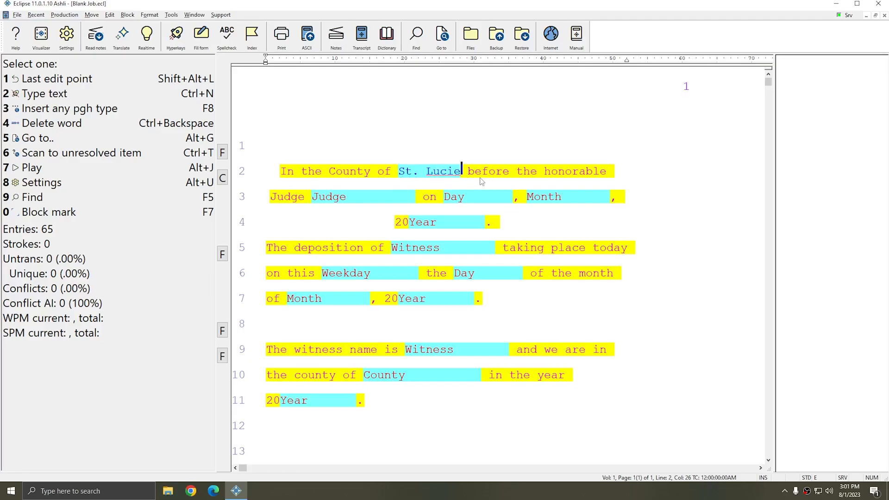
Step: Copy the judge's surname from Notepad and paste it into the Judge form field
key(alt+Tab)
drag(715, 178, 660, 177)
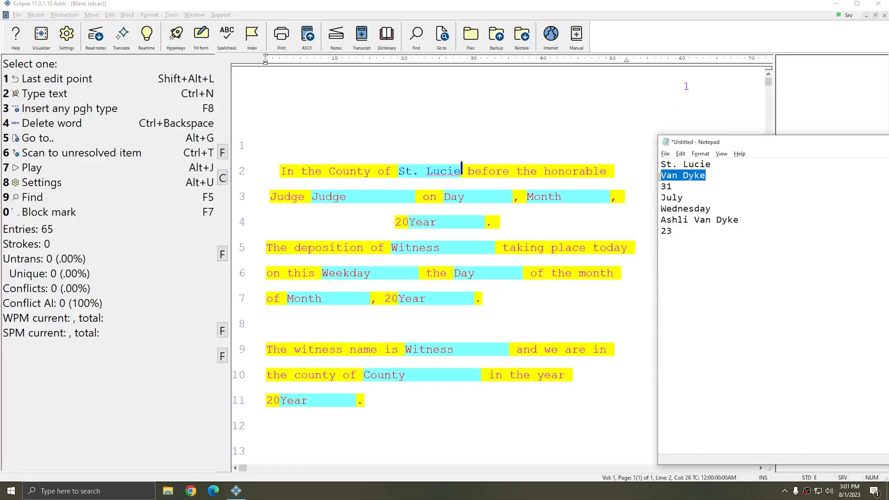
key(ctrl+c)
key(alt+Tab)
key(Tab)
key(ctrl+v)
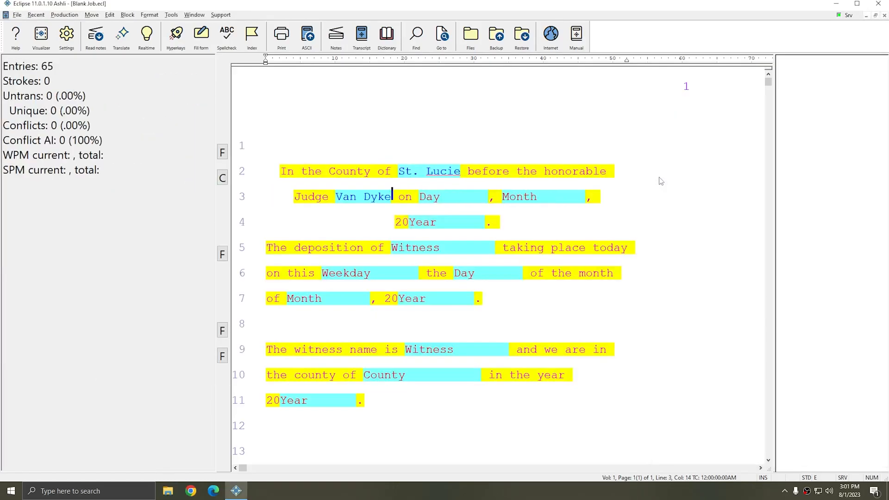
Step: Copy "31" from Notepad and paste it into the Day form field after the judge's name
key(alt+Tab)
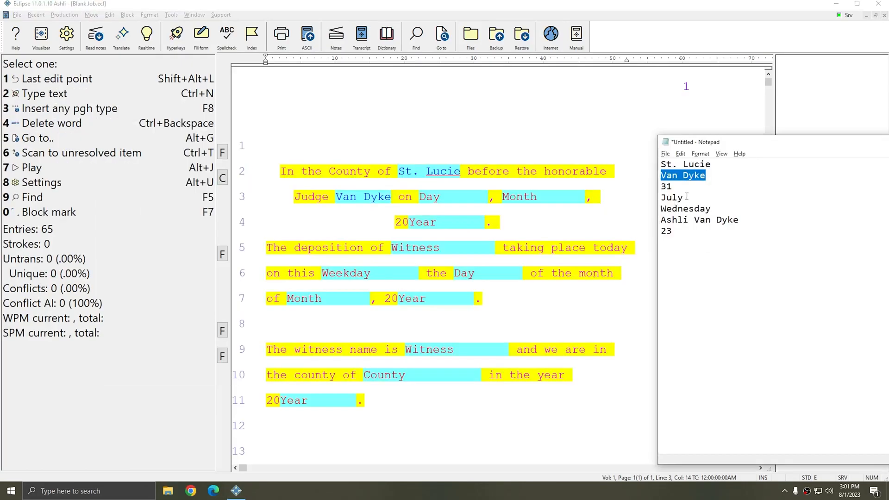
drag(683, 187, 654, 187)
key(alt+Tab)
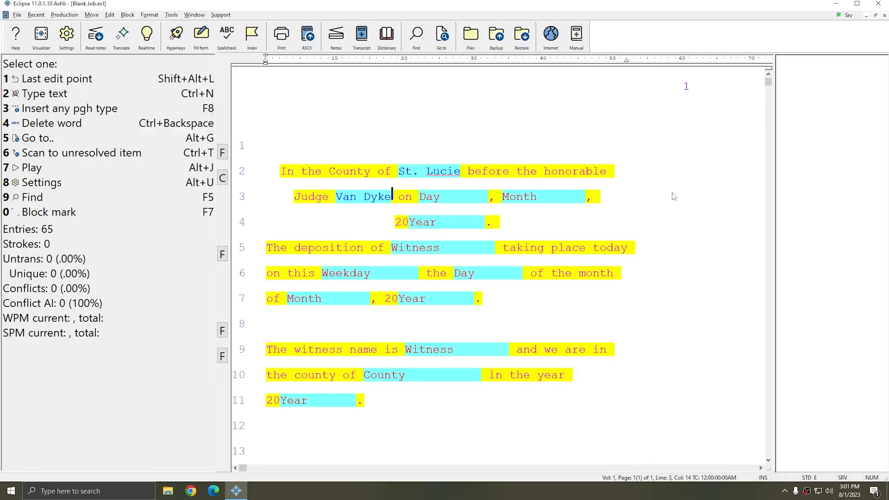
key(Tab)
key(ctrl+v)
Step: Copy "July" from Notepad and paste it into the Month form field after the day
key(alt+Tab)
double_click(674, 197)
key(alt+Tab)
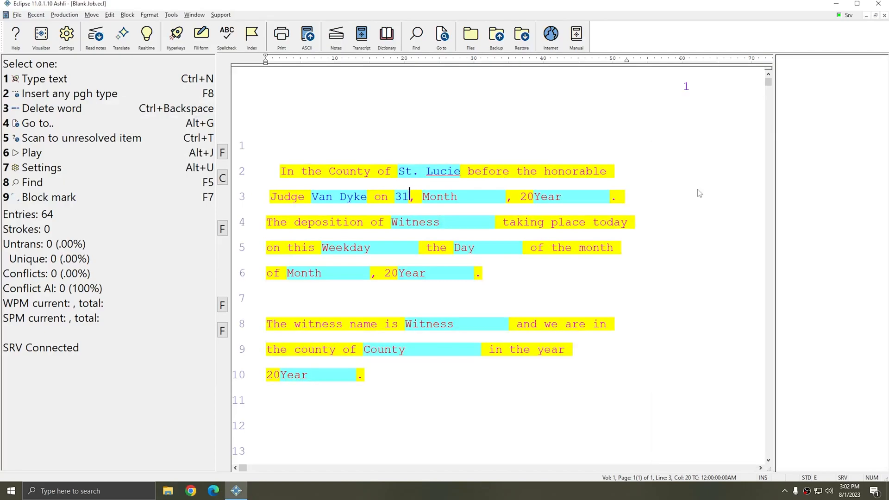
key(Tab)
key(ctrl+v)
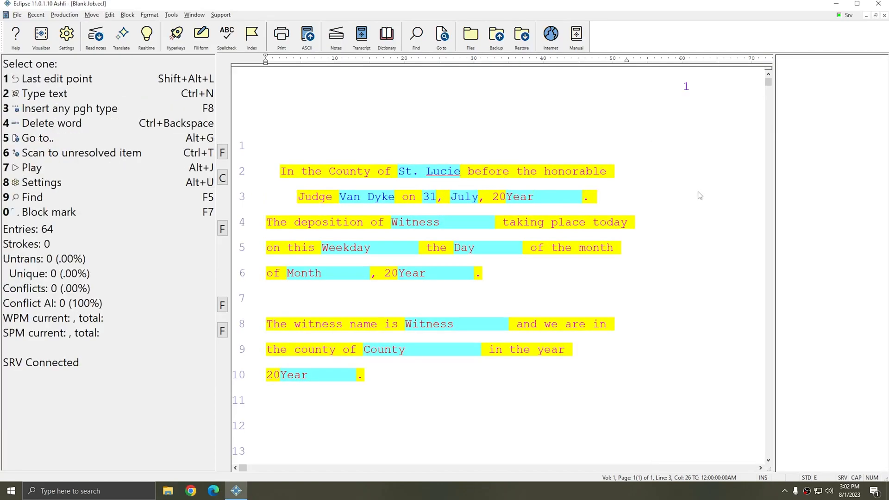
Step: Copy "23" from Notepad and paste it into the Year form field after the month
key(alt+Tab)
click(683, 190)
drag(677, 232, 660, 231)
key(ctrl+c)
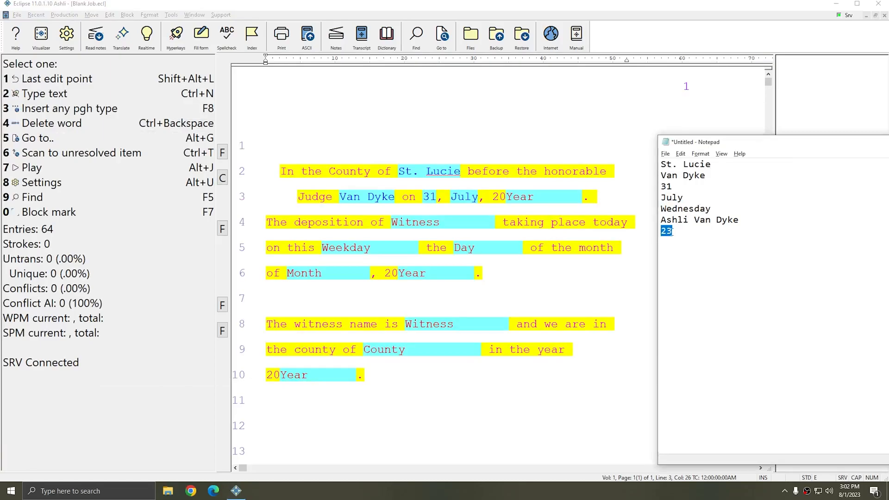
key(alt+Tab)
key(Tab)
key(ctrl+v)
Step: Copy "Wednesday" from Notepad and paste it into the Weekday form field in the deposition paragraph
key(alt+Tab)
key(alt+Tab)
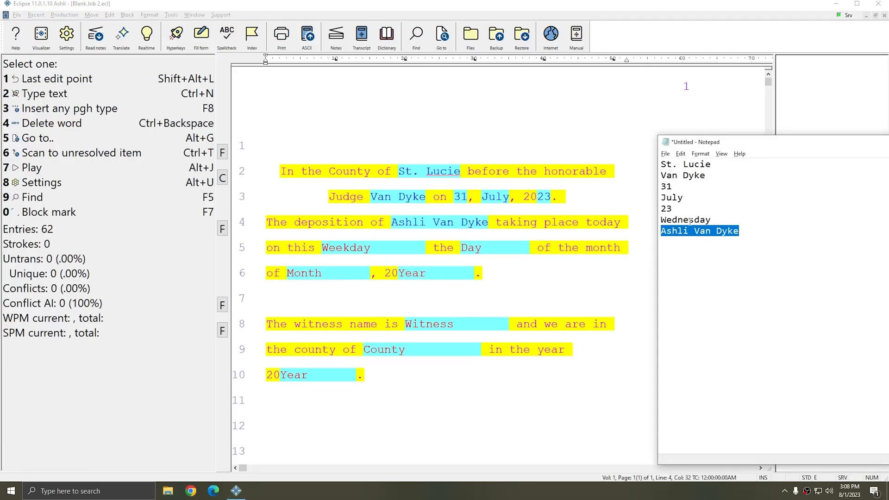
double_click(691, 222)
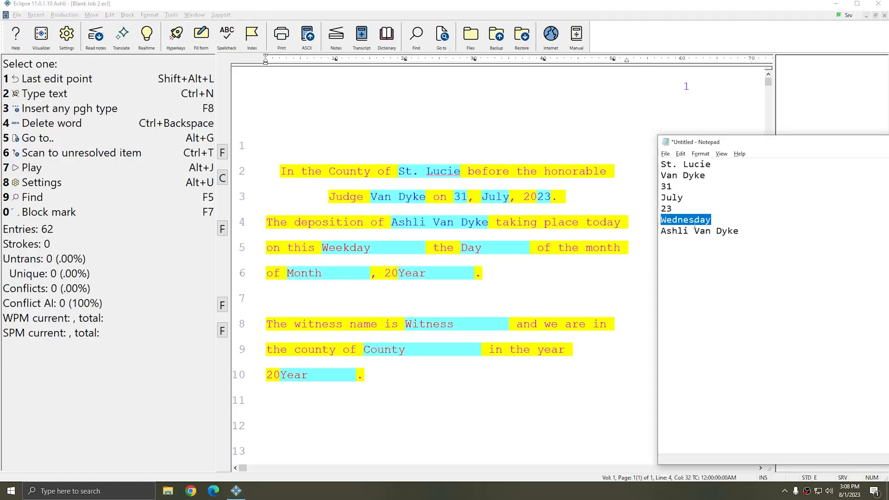
key(alt+Tab)
key(ctrl+v)
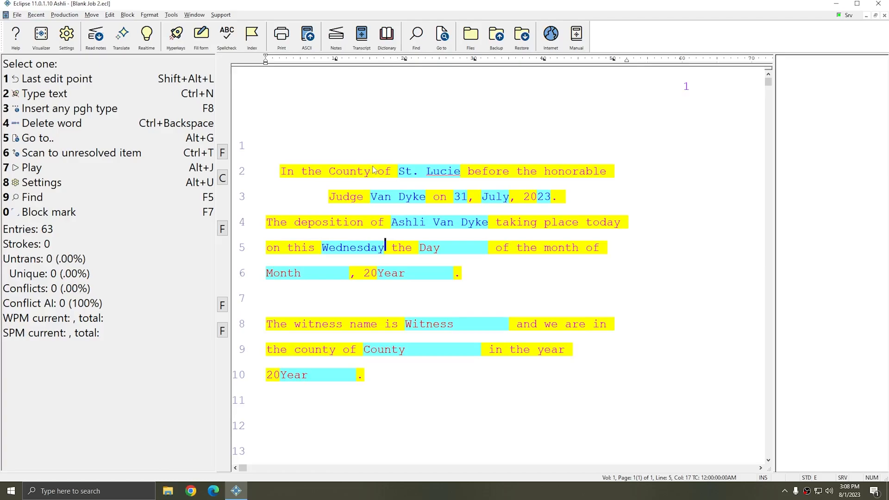
Step: Review the values stored in the job variables, then close the list without editing it
click(172, 14)
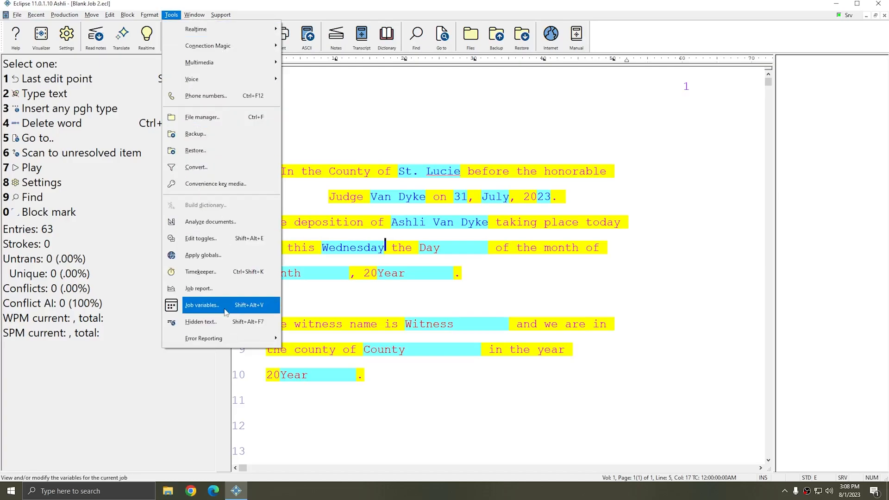
click(202, 306)
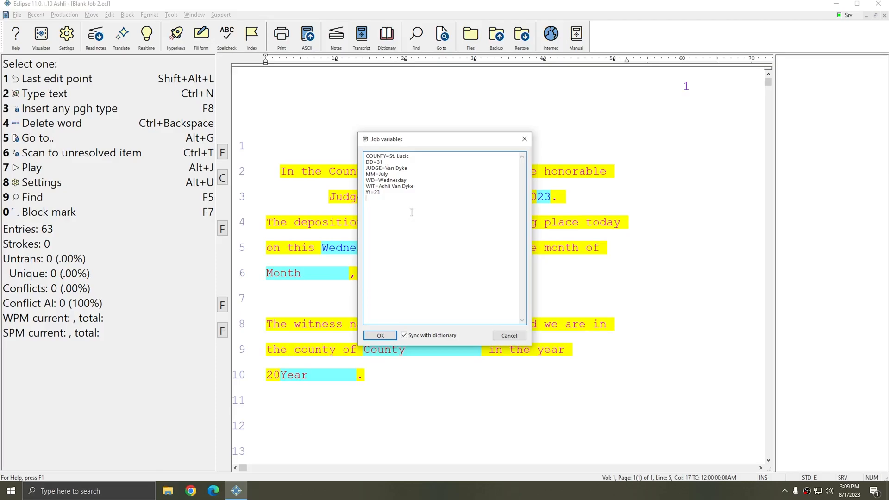
drag(417, 208, 355, 159)
click(475, 200)
click(524, 140)
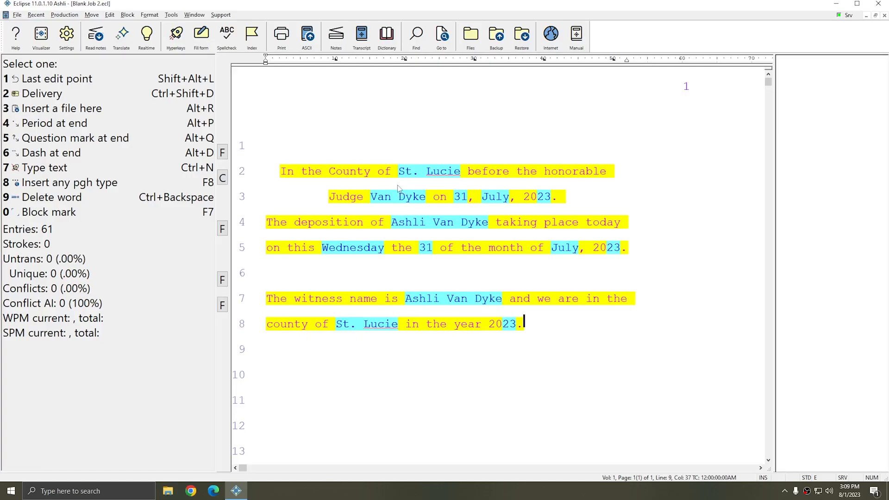
key(alt+Tab)
click(782, 244)
key(ctrl+a)
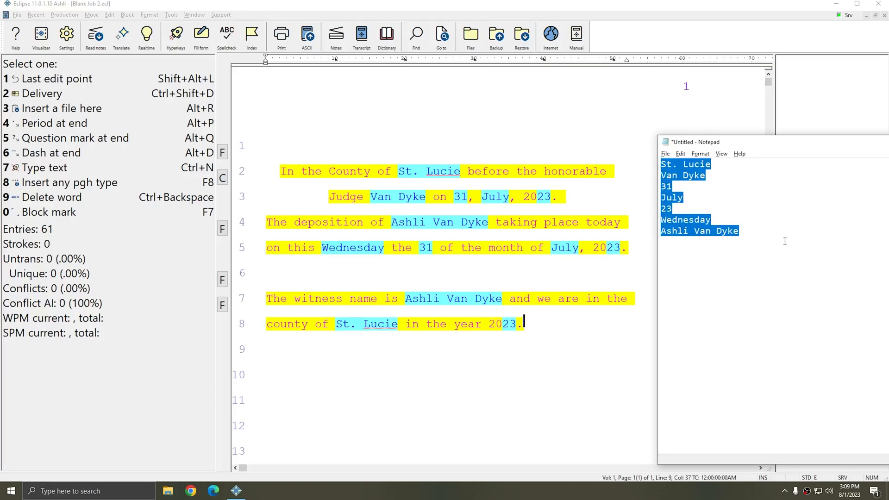
click(779, 233)
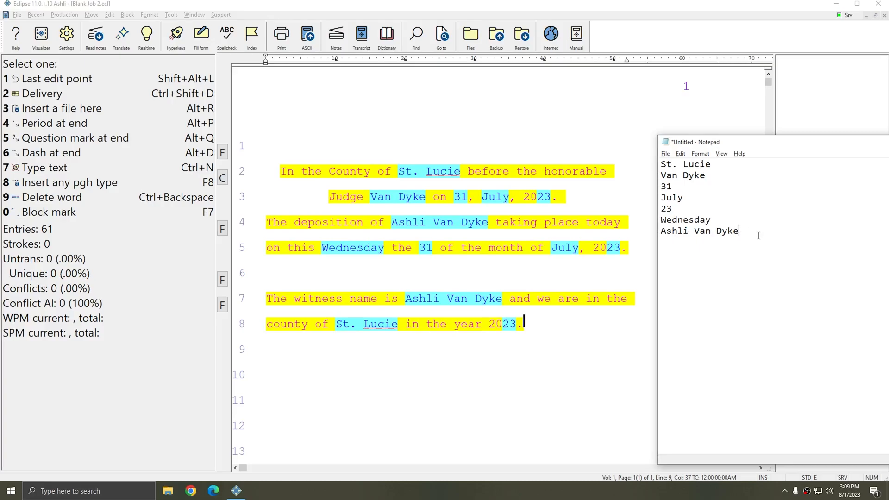
Step: Check the Paste Field command among the block commands and view the job variables once more
click(127, 15)
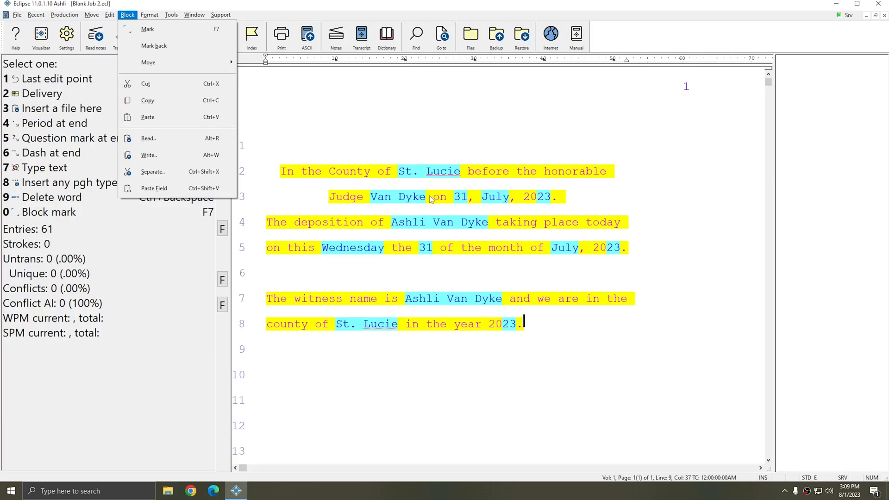
click(482, 174)
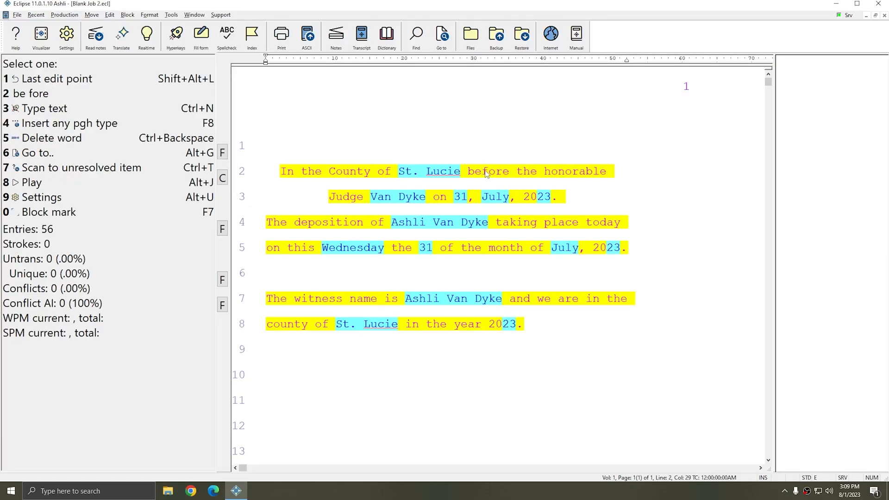
click(171, 15)
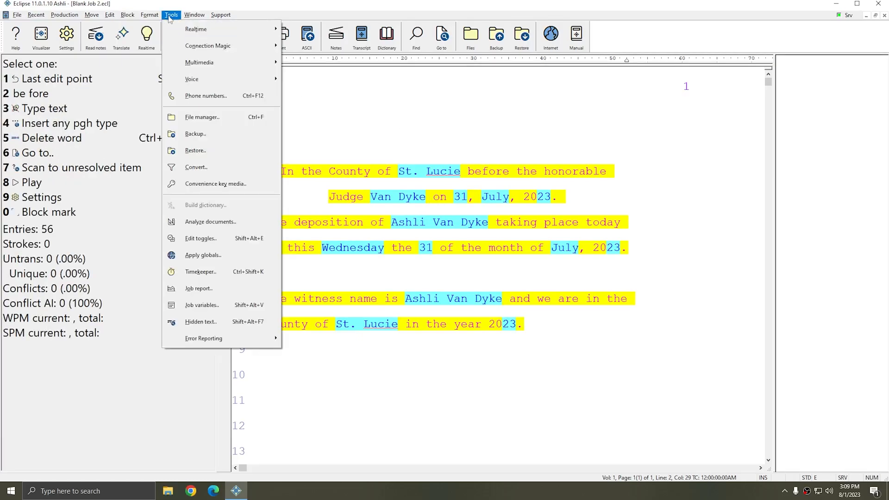
click(193, 305)
click(522, 133)
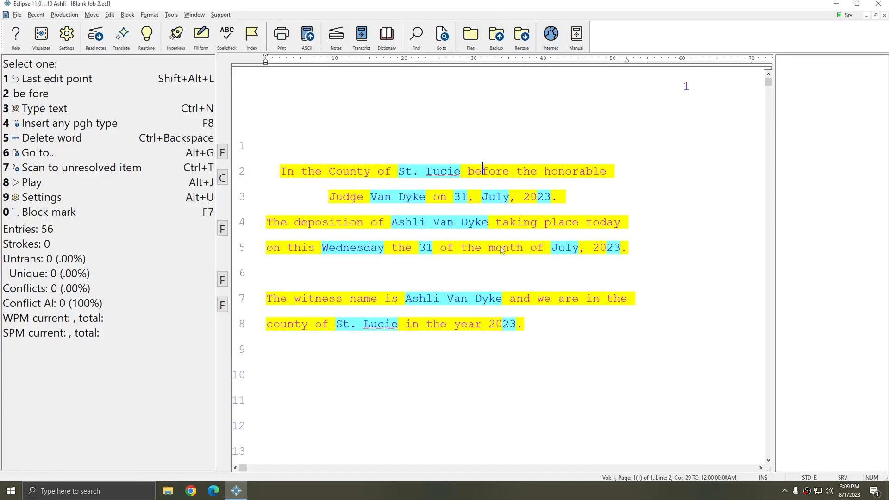